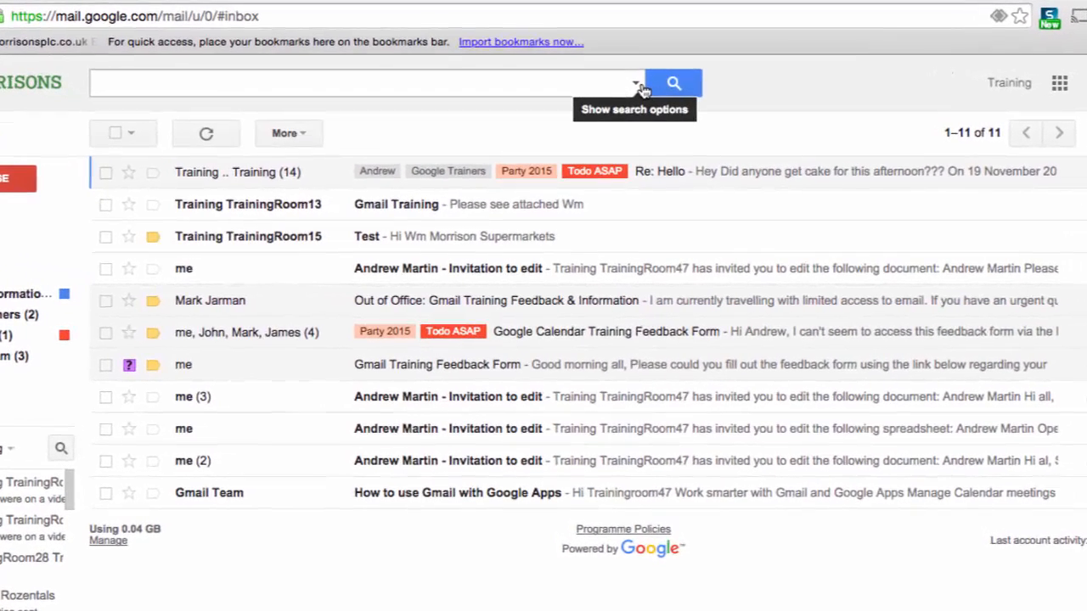
- Search for mail from the trainingroom50 sender address and turn that search into a filter
{"action": "left_click", "coordinate": [622, 119]}
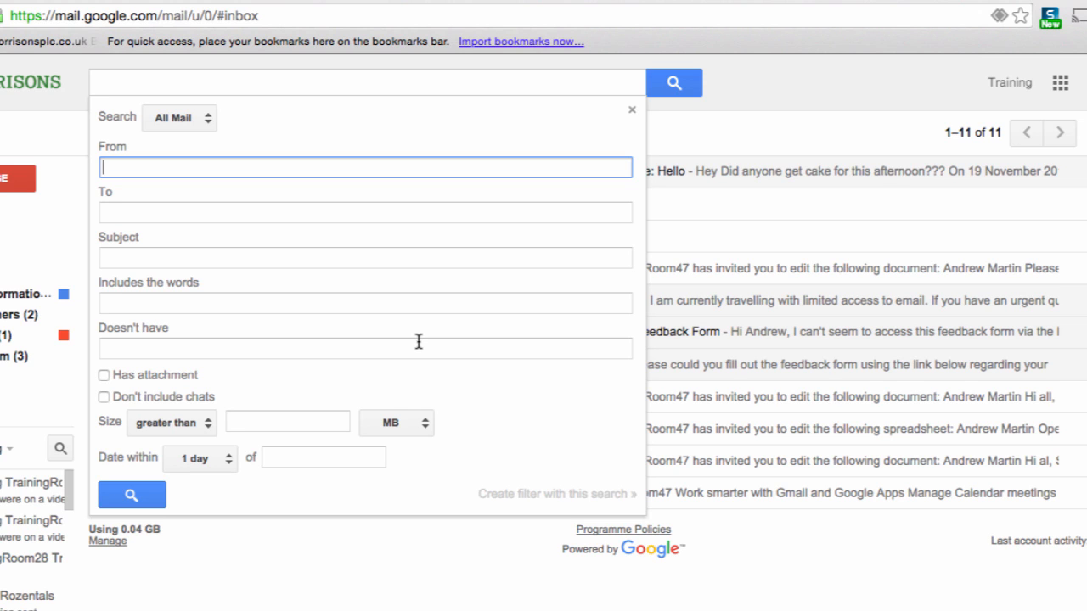
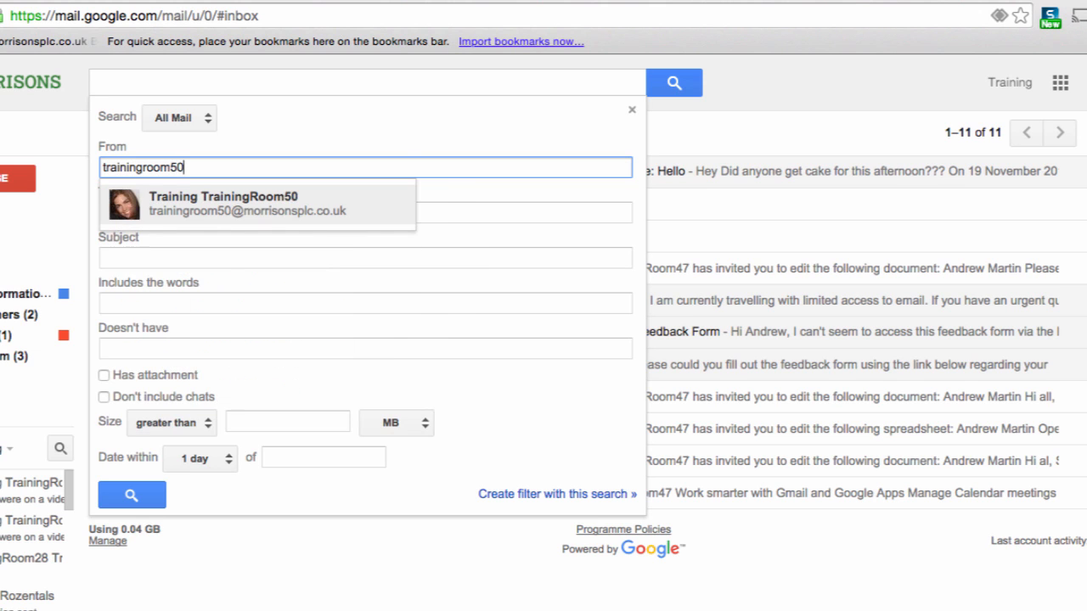
{"action": "left_click", "coordinate": [323, 206]}
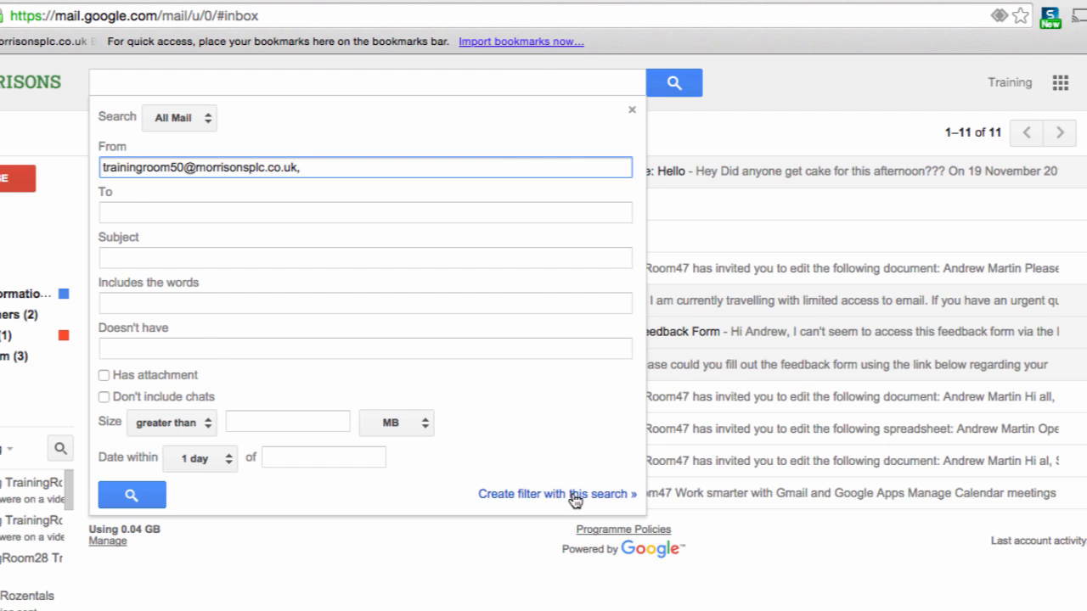
{"action": "left_click", "coordinate": [527, 498]}
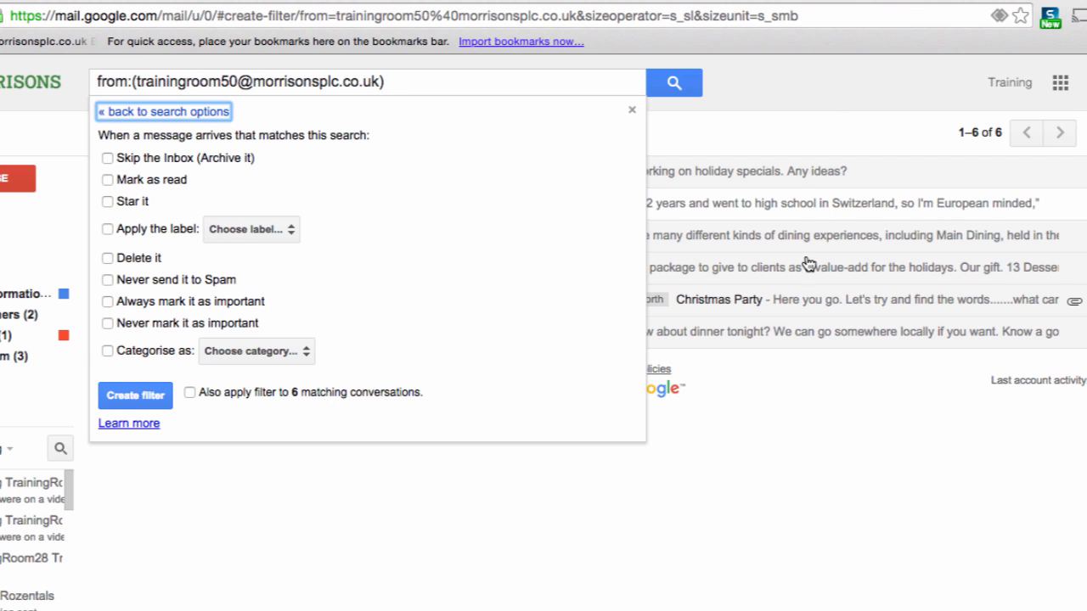
{"action": "left_click", "coordinate": [787, 140]}
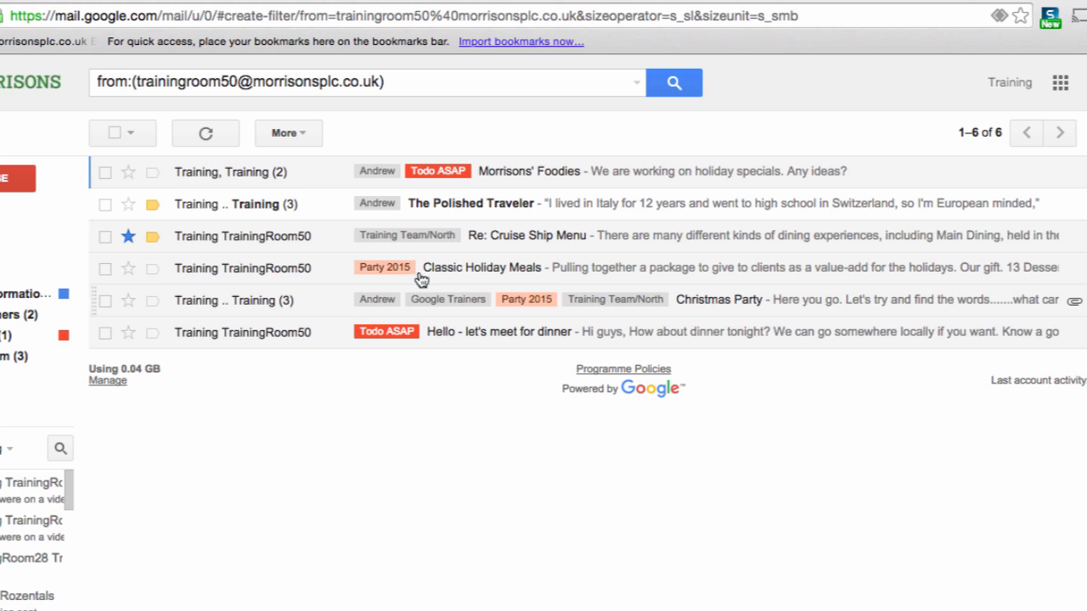
{"action": "left_click", "coordinate": [636, 84]}
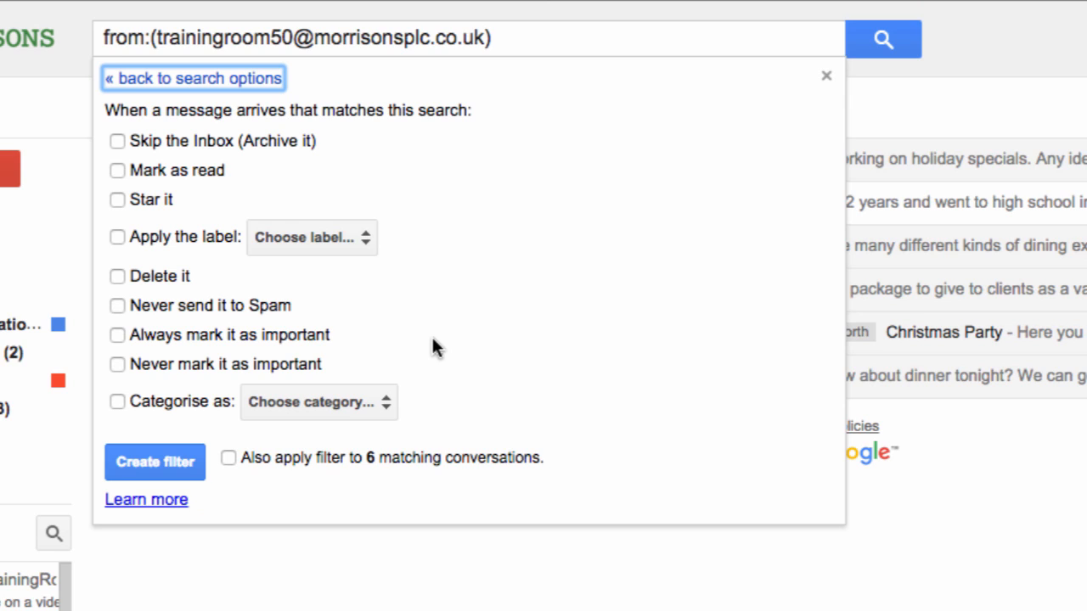
- Make the filter skip the Inbox, apply new label 'Gmail Training', and cover the 6 existing conversations
{"action": "left_click", "coordinate": [116, 139]}
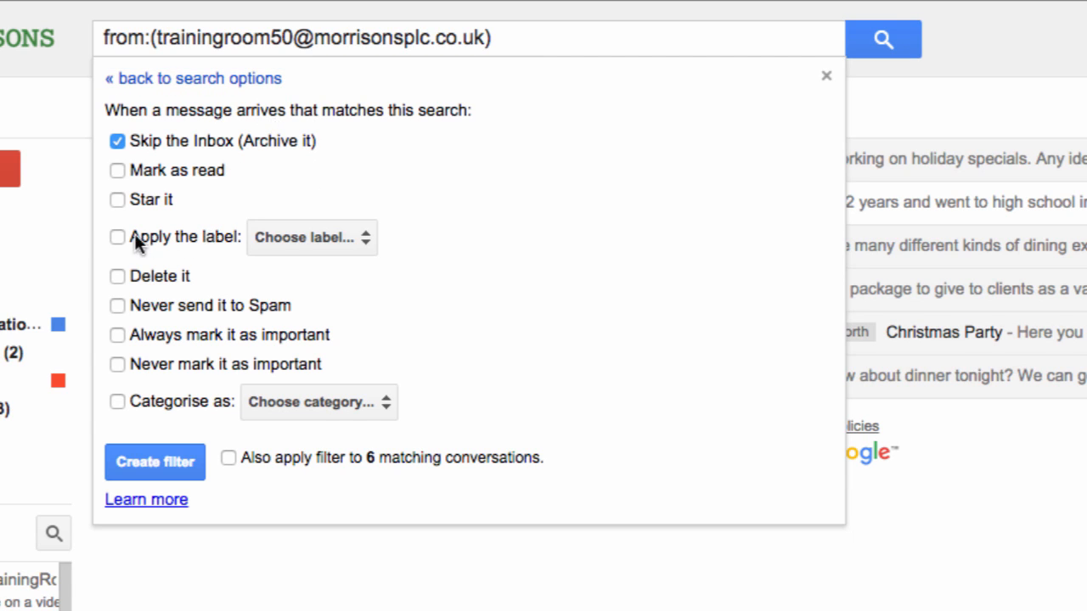
{"action": "left_click", "coordinate": [286, 240]}
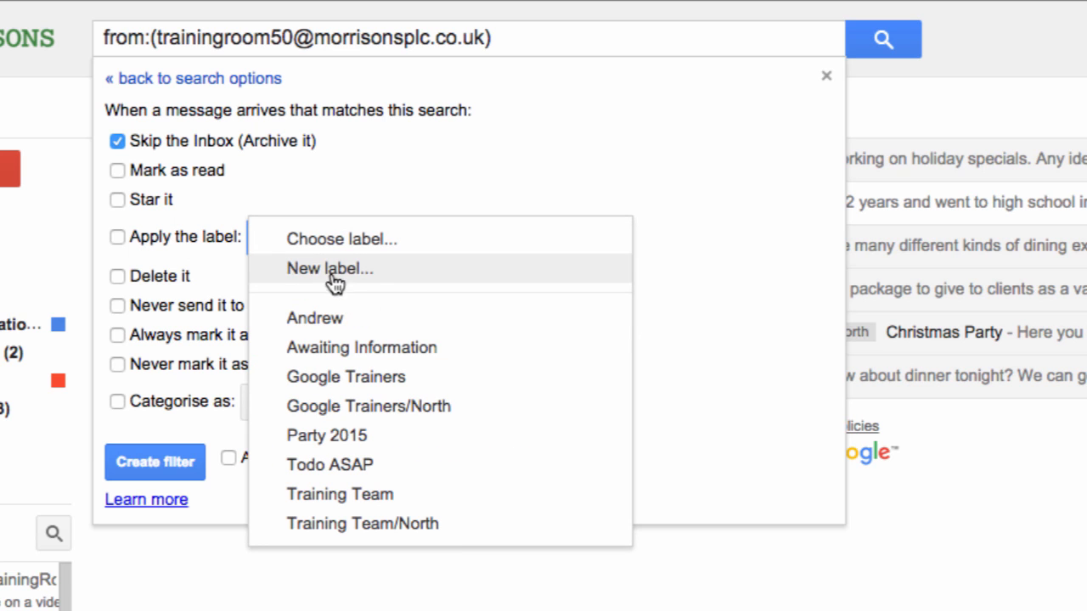
{"action": "left_click", "coordinate": [403, 290]}
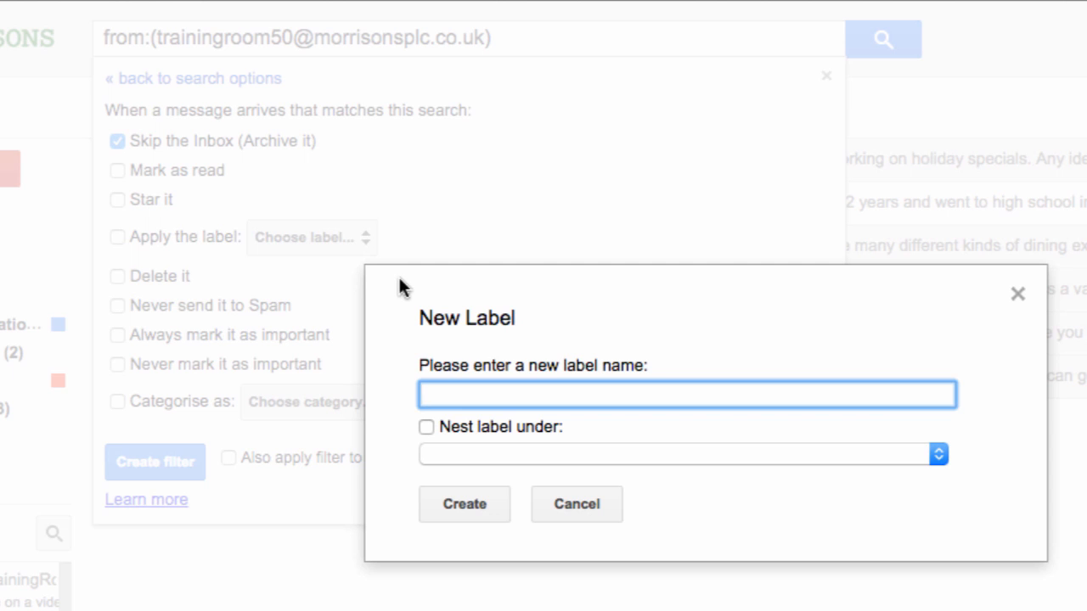
{"action": "type", "text": "Gmail Training"}
{"action": "left_click", "coordinate": [464, 508]}
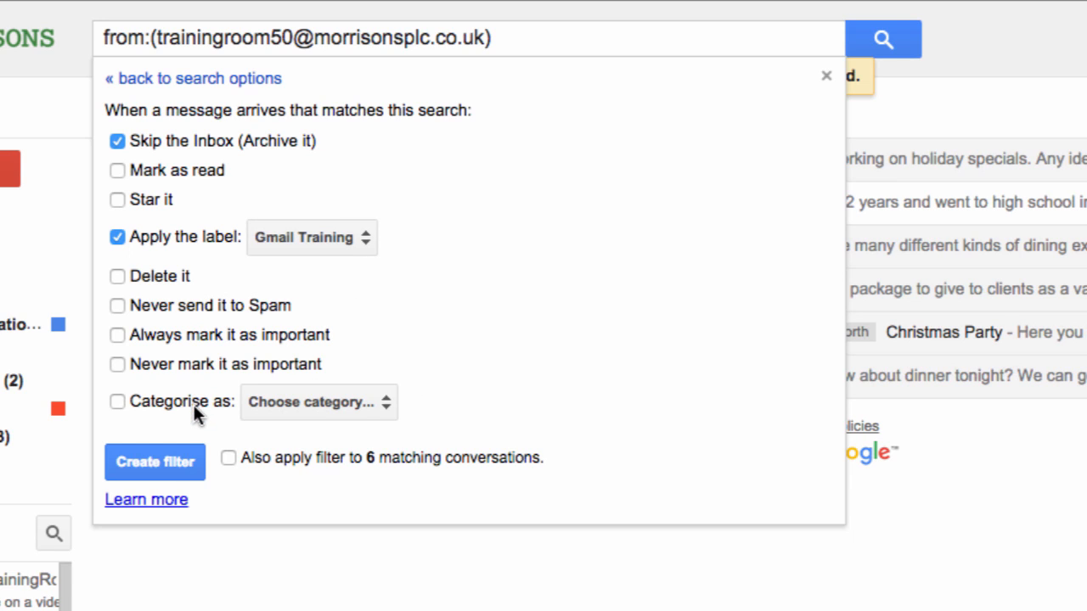
{"action": "left_click", "coordinate": [227, 457]}
- Save the first filter, then start a filter for mail from two training-room senders joined by OR
{"action": "left_click", "coordinate": [159, 460]}
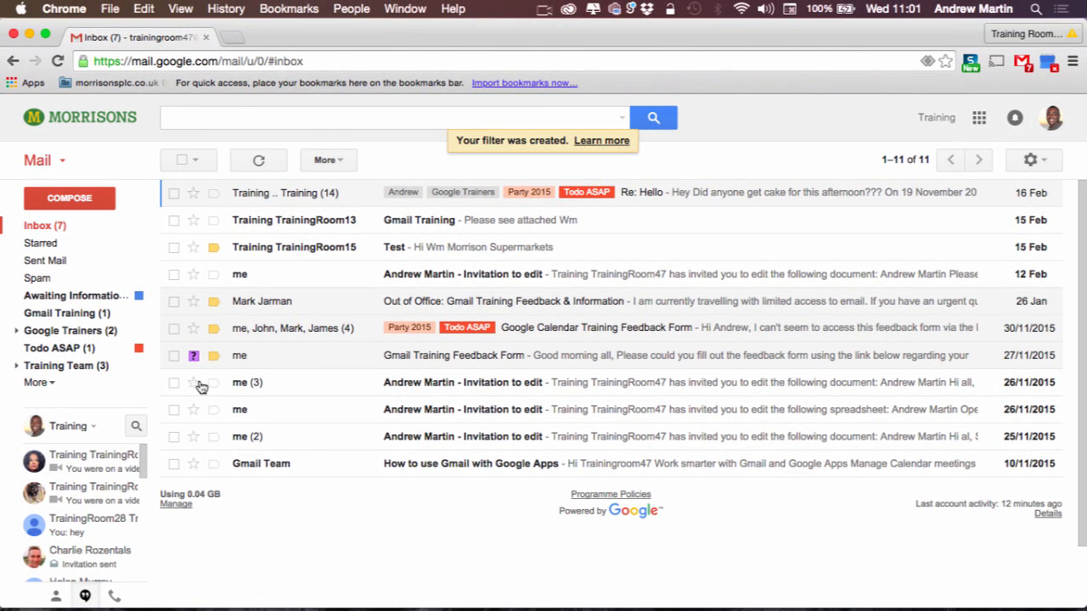
{"action": "left_click", "coordinate": [620, 117]}
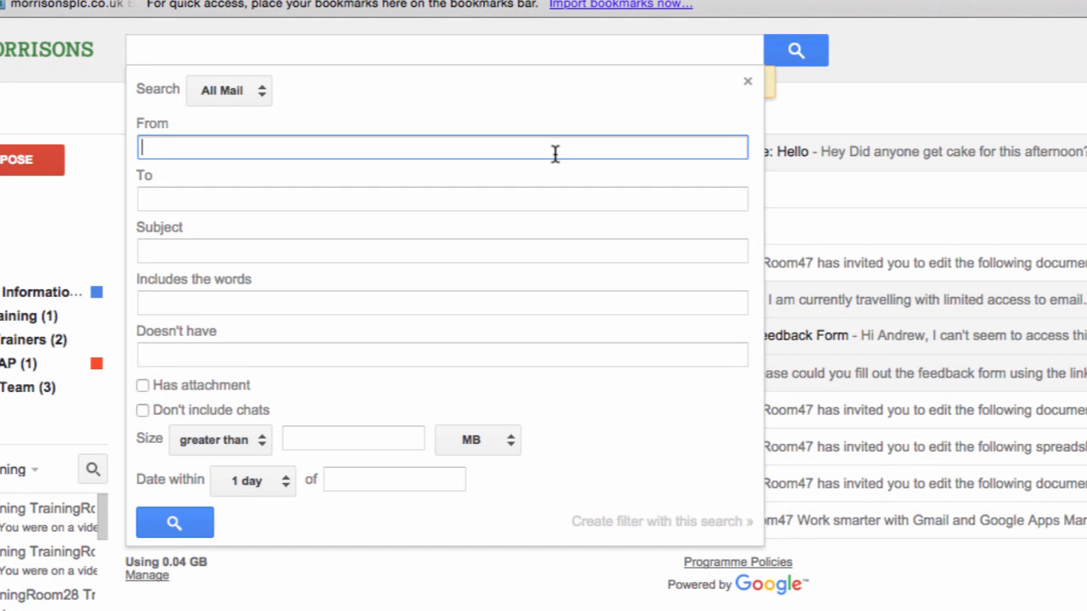
{"action": "type", "text": "tr"}
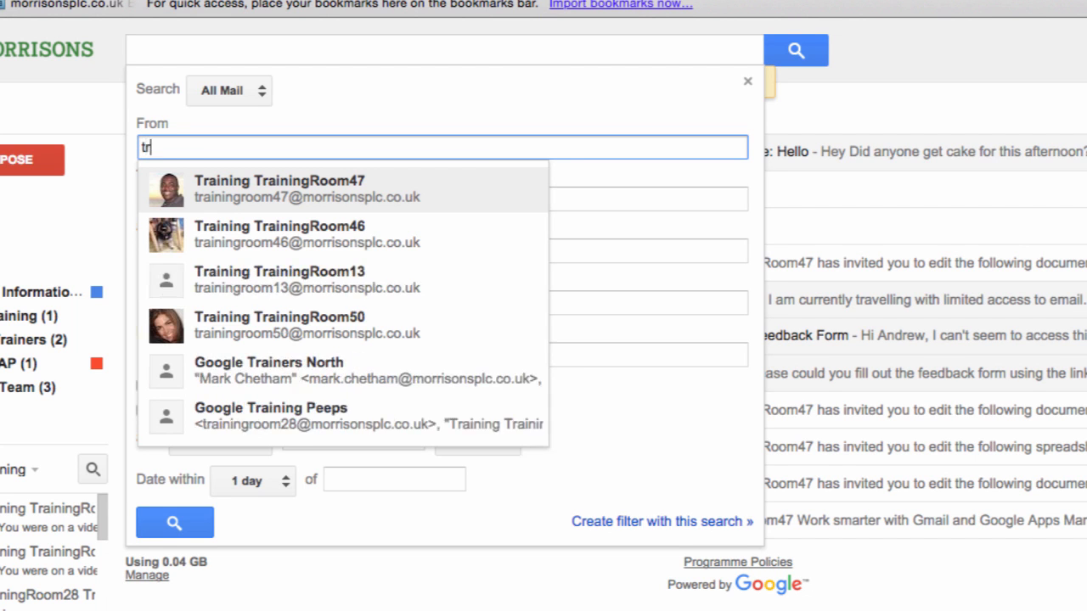
{"action": "type", "text": "aining"}
{"action": "key", "text": "Down"}
{"action": "key", "text": "Return"}
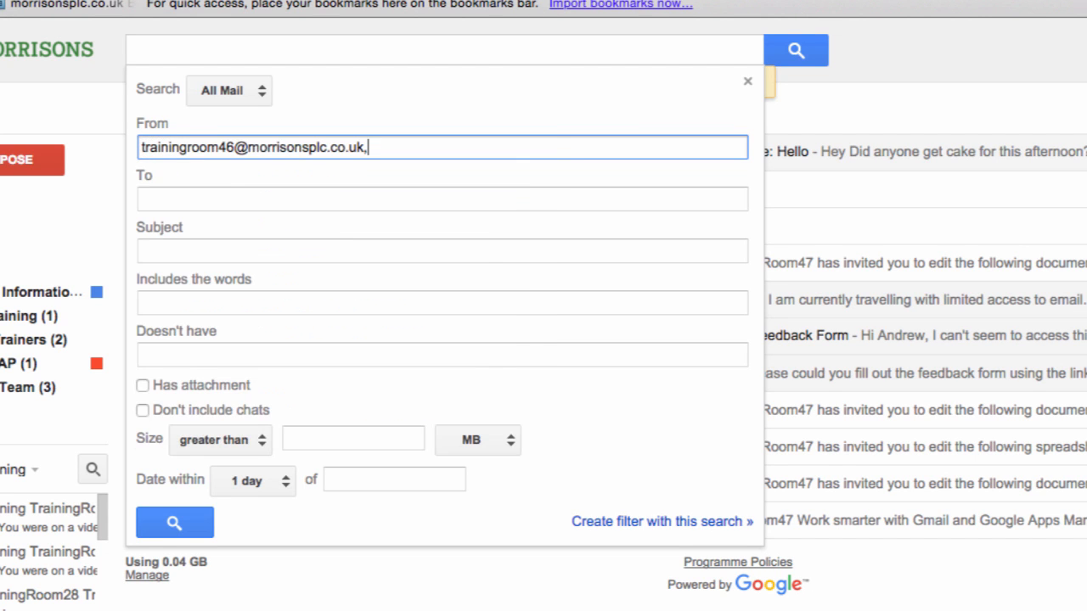
{"action": "key", "text": "BackSpace"}
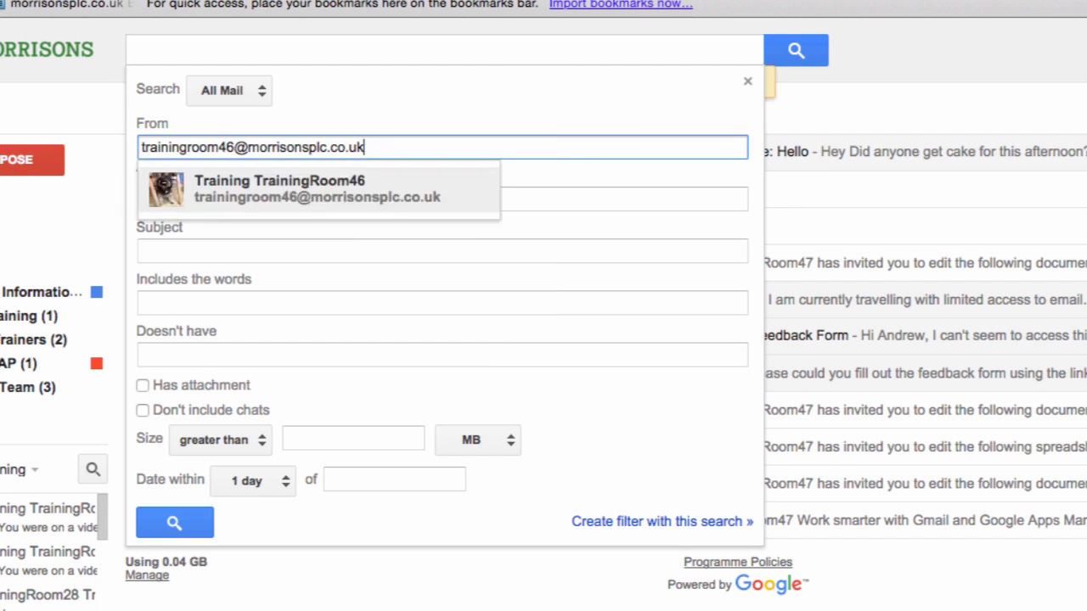
{"action": "type", "text": "OR"}
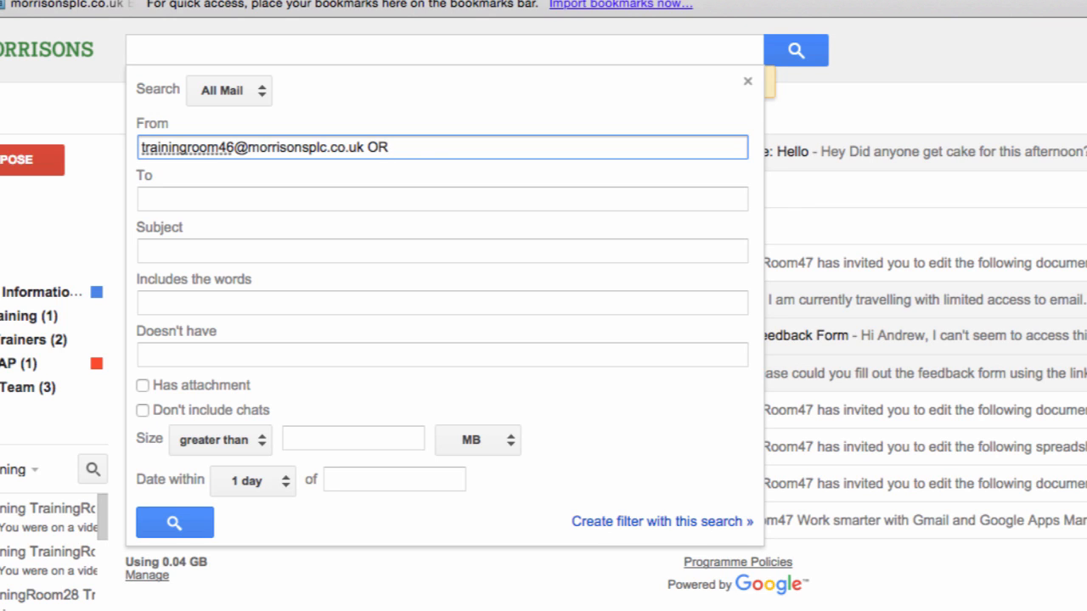
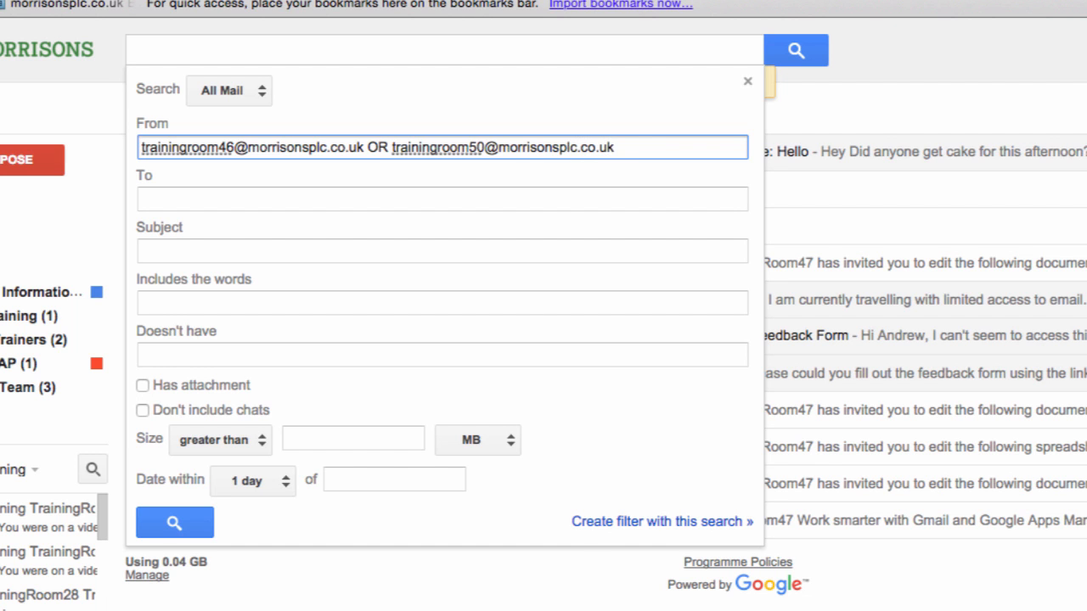
{"action": "left_click", "coordinate": [614, 521]}
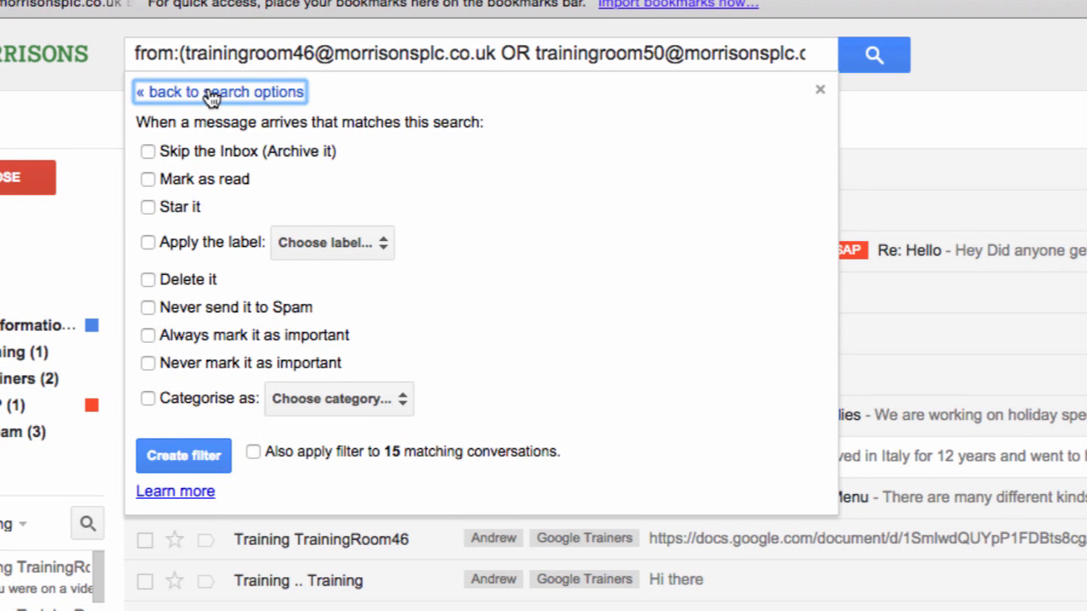
- Exclude chats from the two-sender search and preview its 8 matching conversations
{"action": "left_click", "coordinate": [208, 92]}
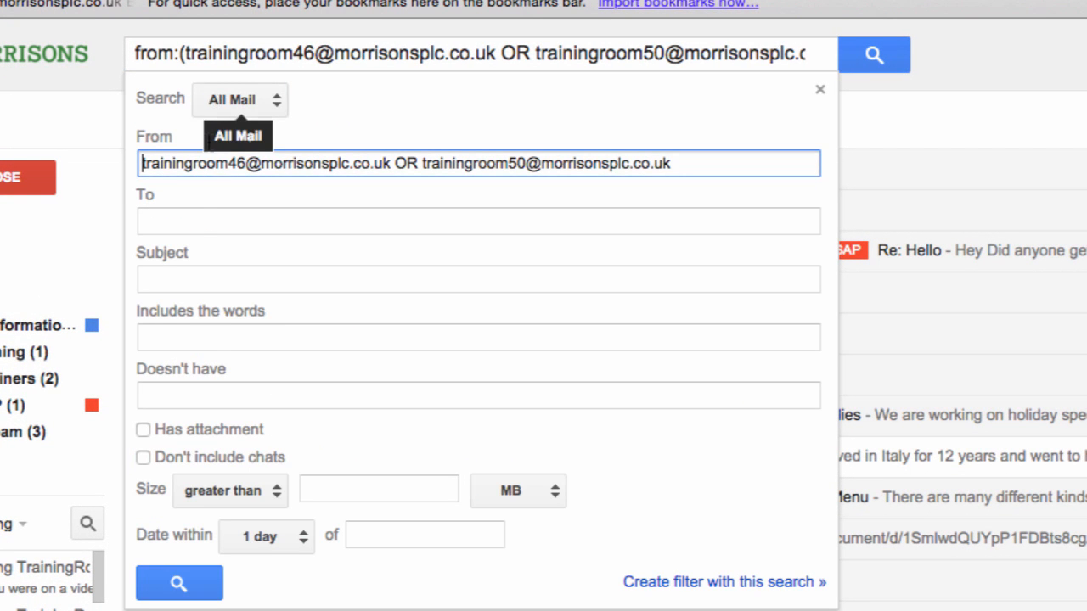
{"action": "left_click", "coordinate": [178, 458]}
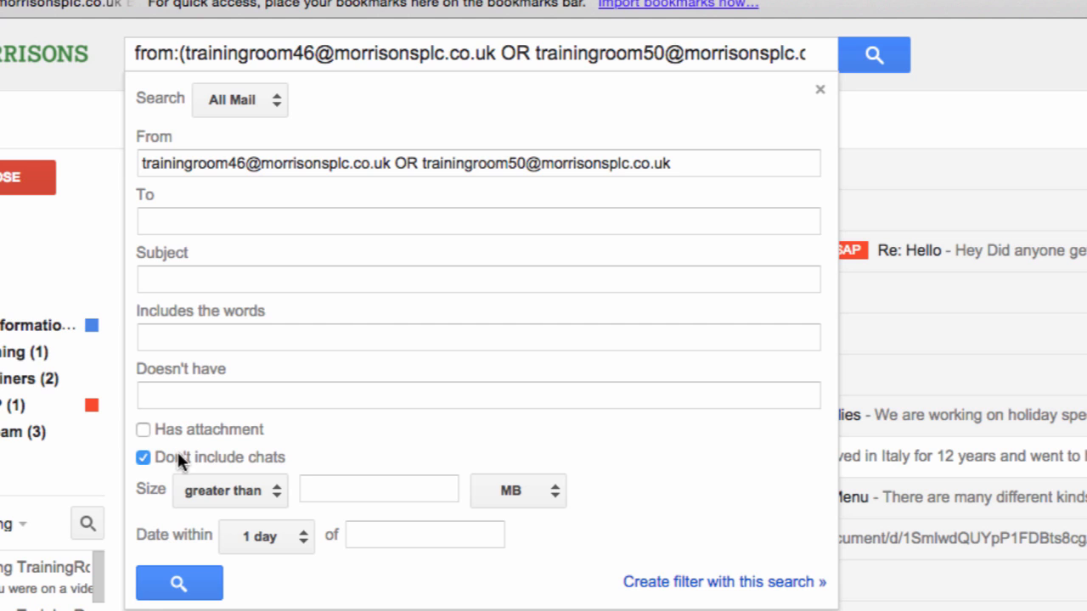
{"action": "left_click", "coordinate": [654, 585]}
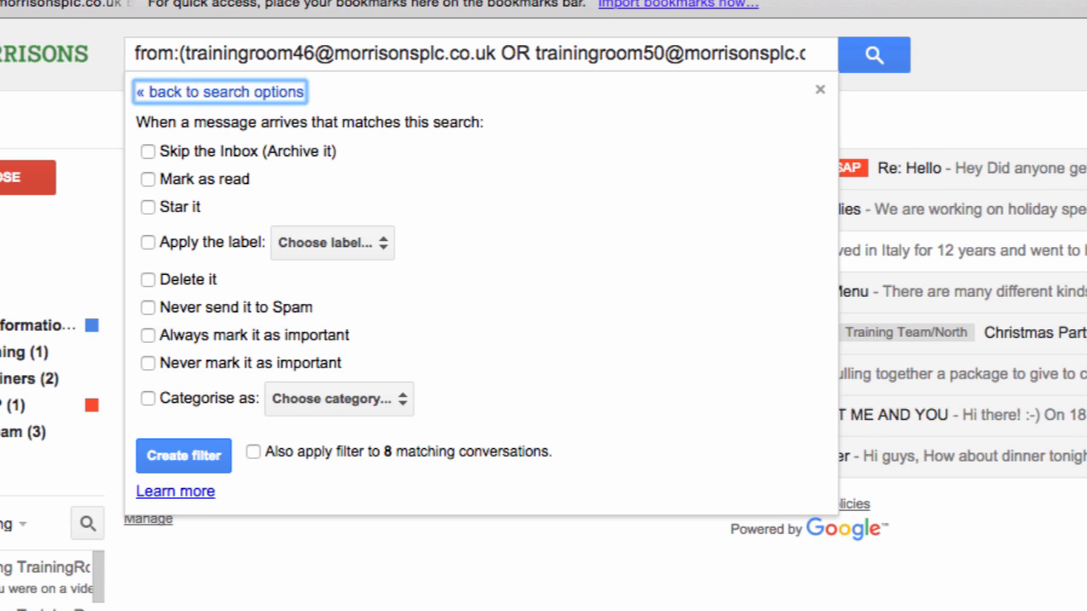
{"action": "key", "text": "Escape"}
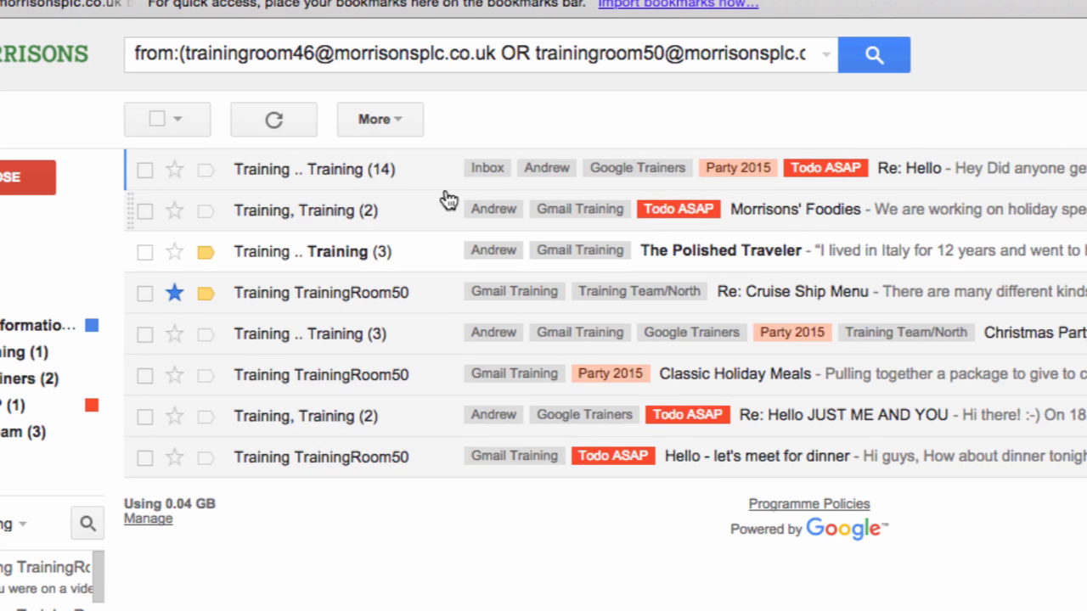
{"action": "left_click", "coordinate": [823, 53]}
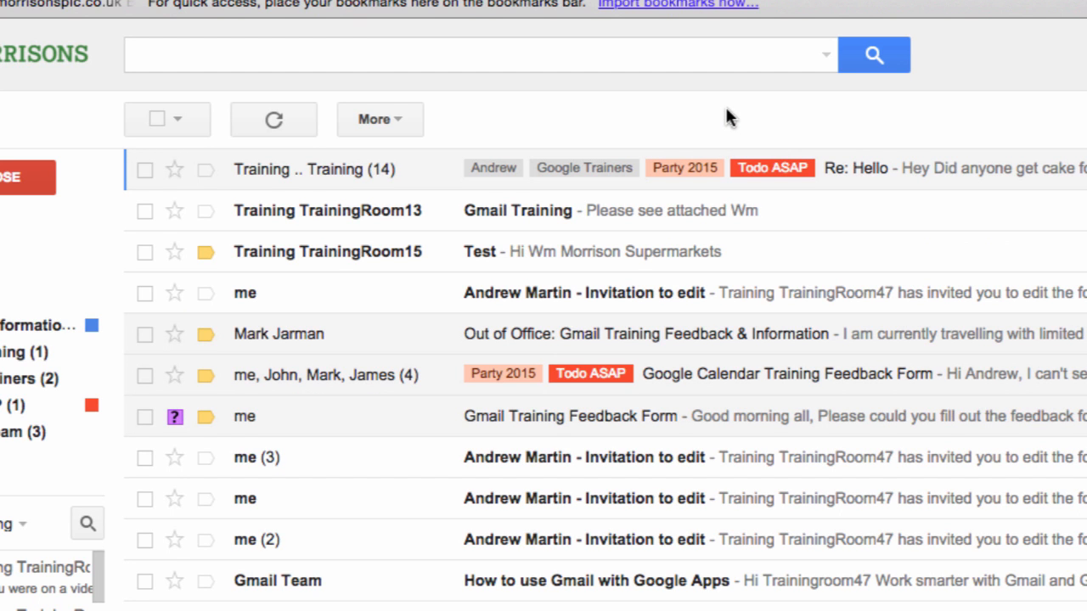
- Enter 'Party OR Important' in Includes the words and create a filter from that search
{"action": "left_click", "coordinate": [825, 56]}
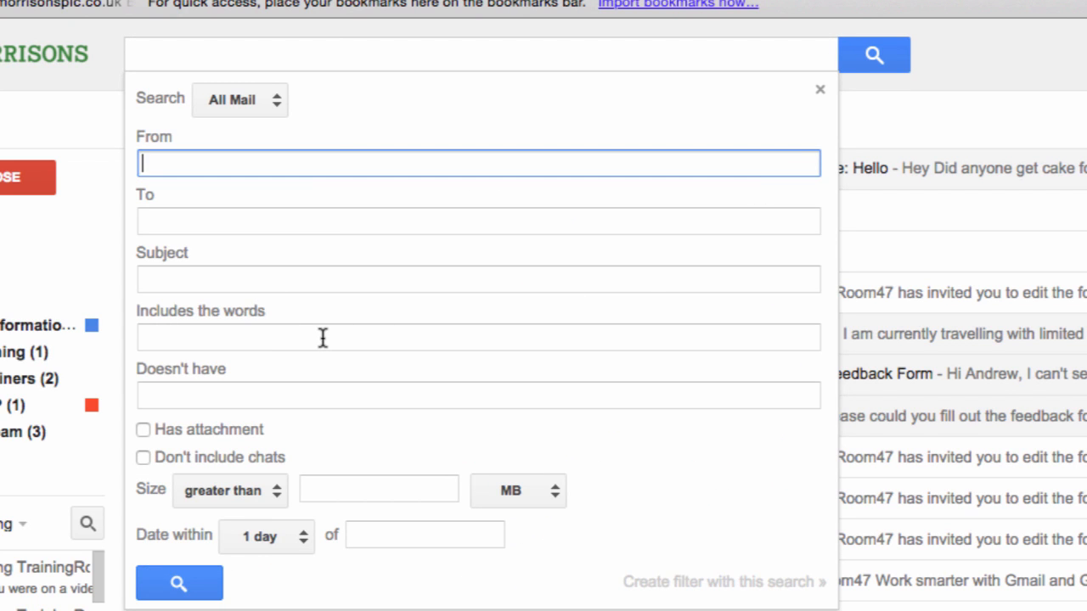
{"action": "left_click", "coordinate": [272, 278]}
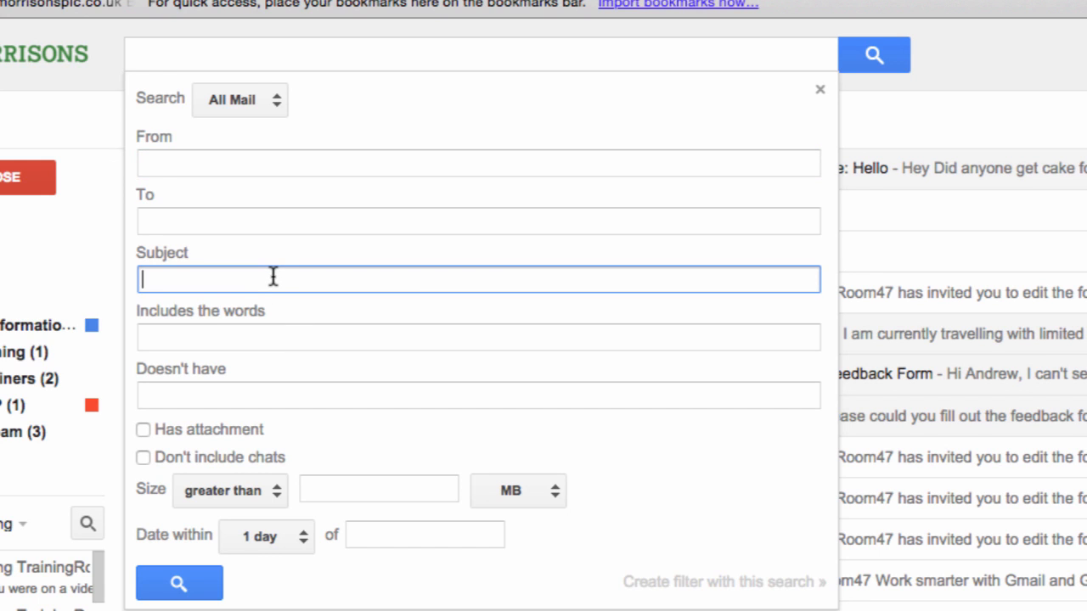
{"action": "left_click", "coordinate": [210, 333]}
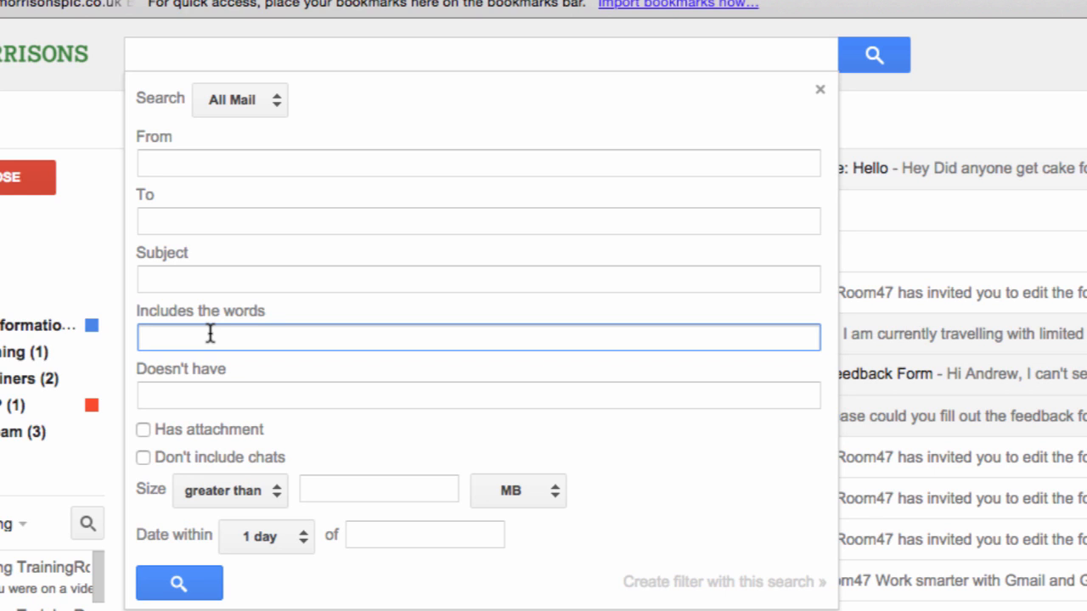
{"action": "type", "text": "Party "}
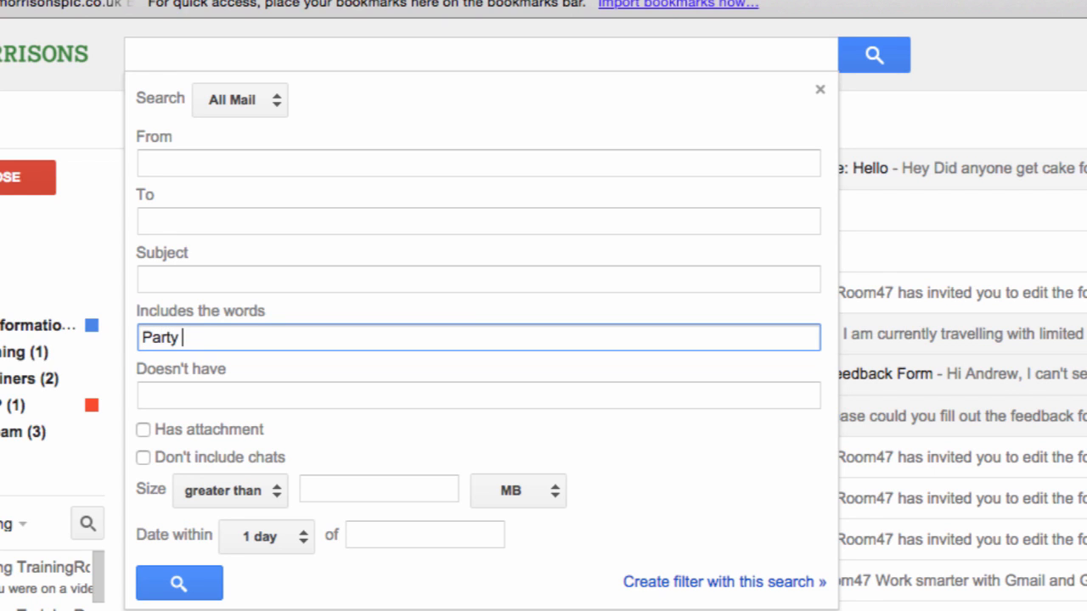
{"action": "type", "text": "OR Important"}
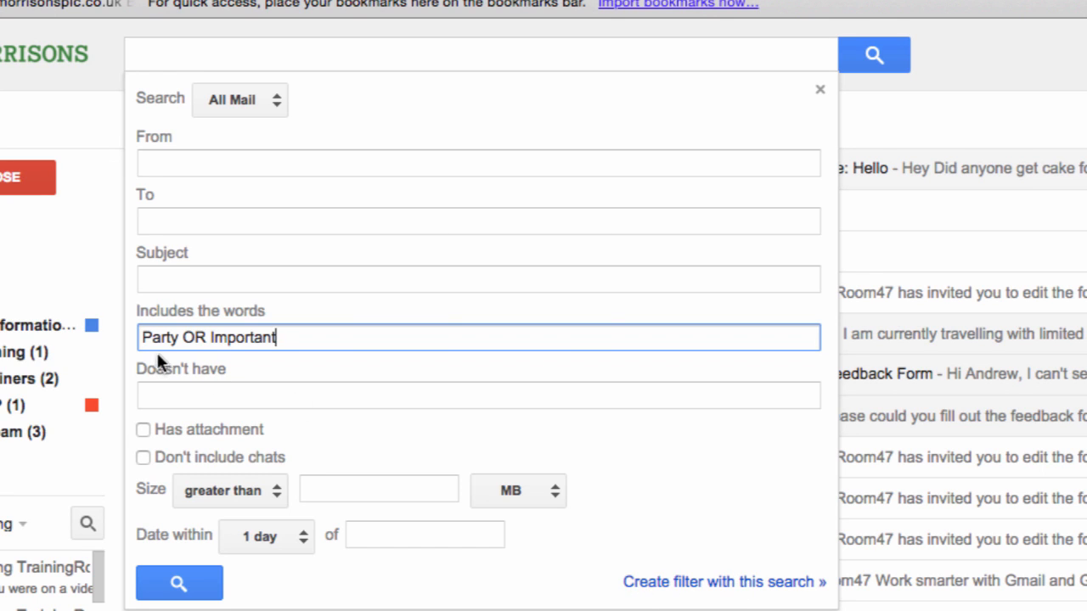
{"action": "left_click", "coordinate": [649, 582]}
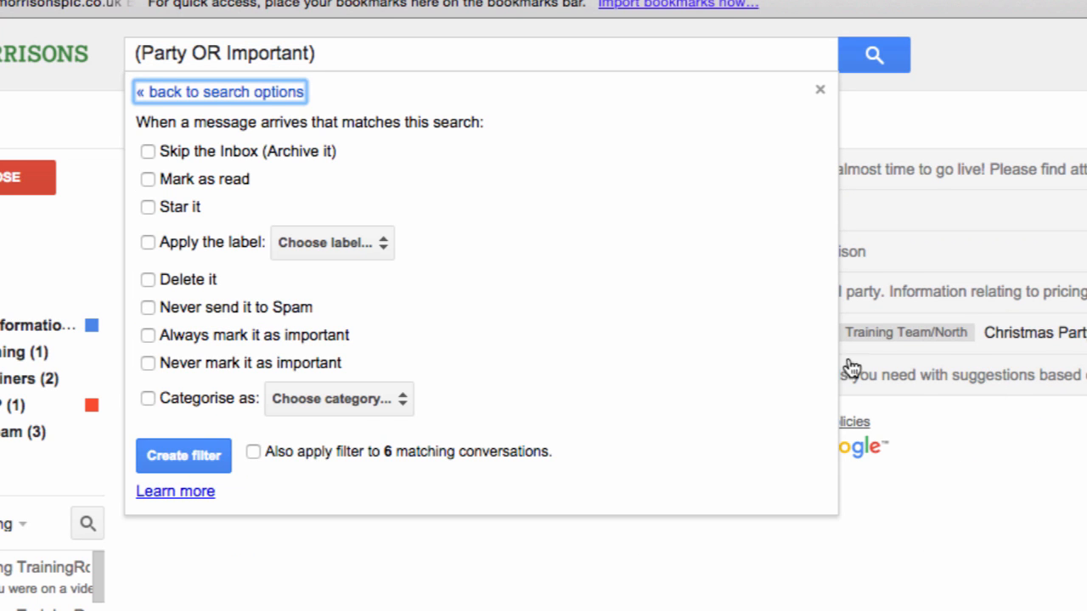
- Make the Party OR Important filter star messages, apply it to 6 existing conversations, and save it
{"action": "left_click", "coordinate": [1031, 464]}
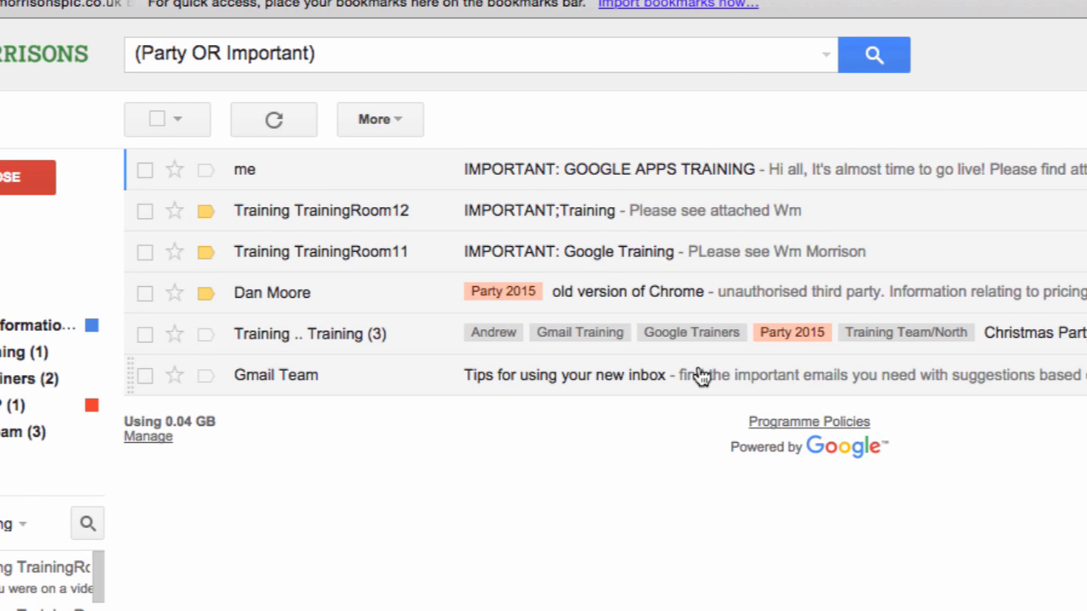
{"action": "left_click", "coordinate": [826, 55]}
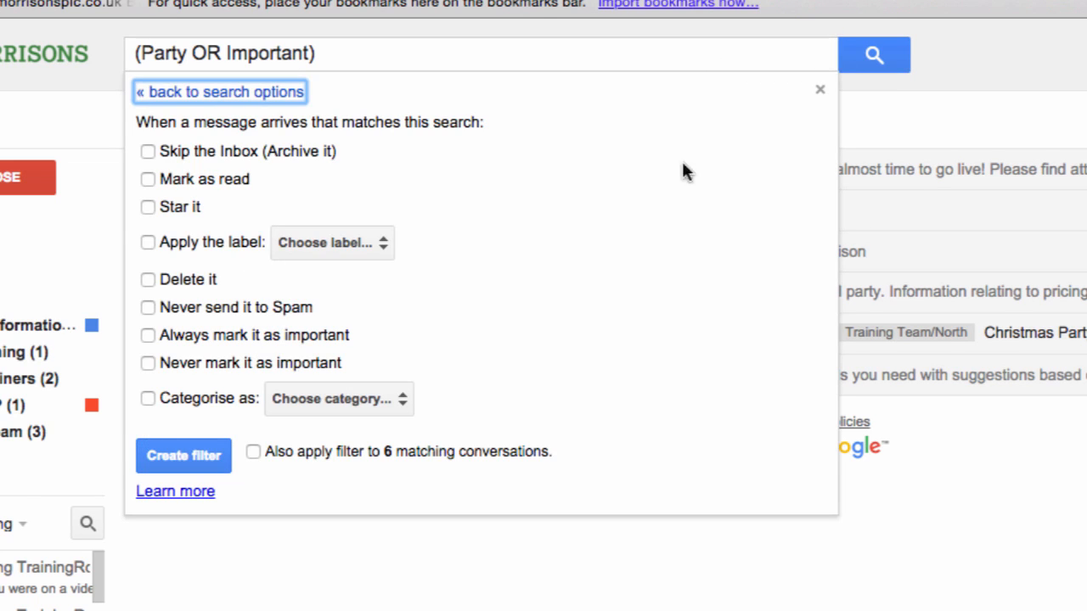
{"action": "left_click", "coordinate": [153, 208]}
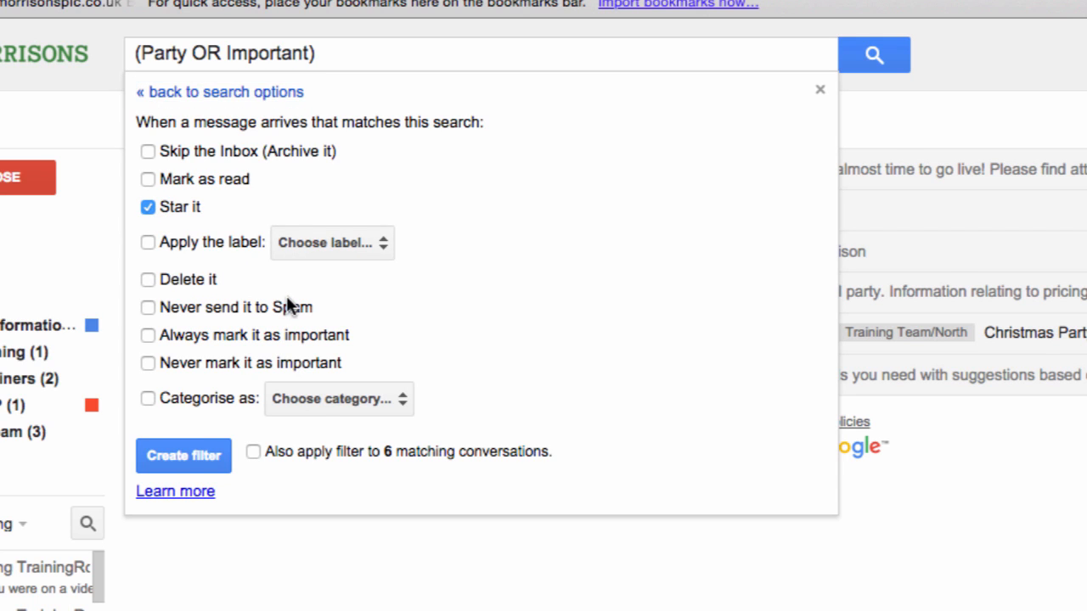
{"action": "left_click", "coordinate": [252, 451]}
{"action": "left_click", "coordinate": [193, 460]}
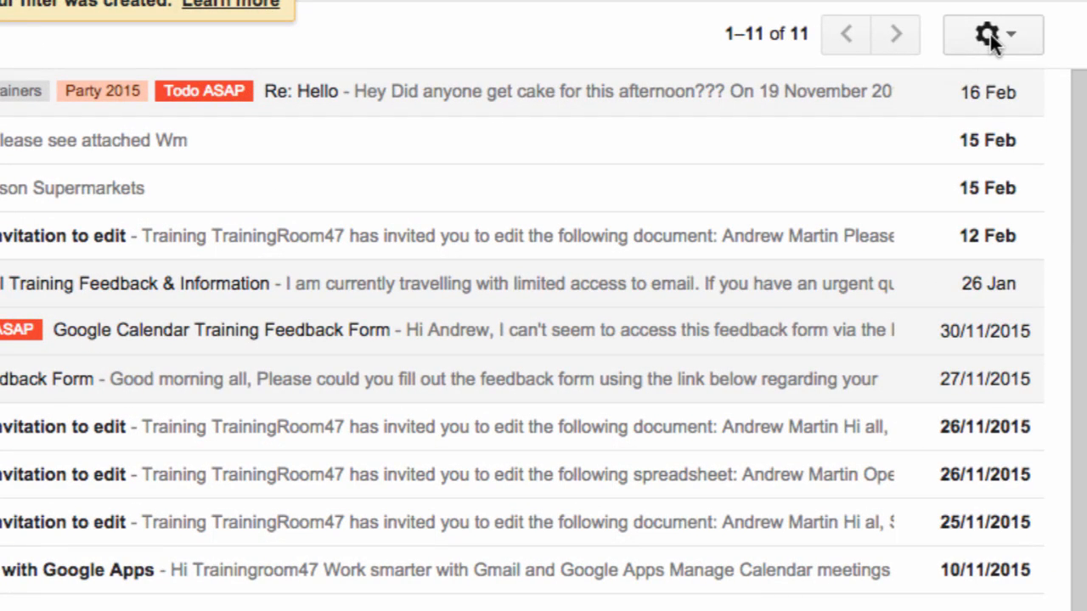
{"action": "left_click", "coordinate": [991, 37]}
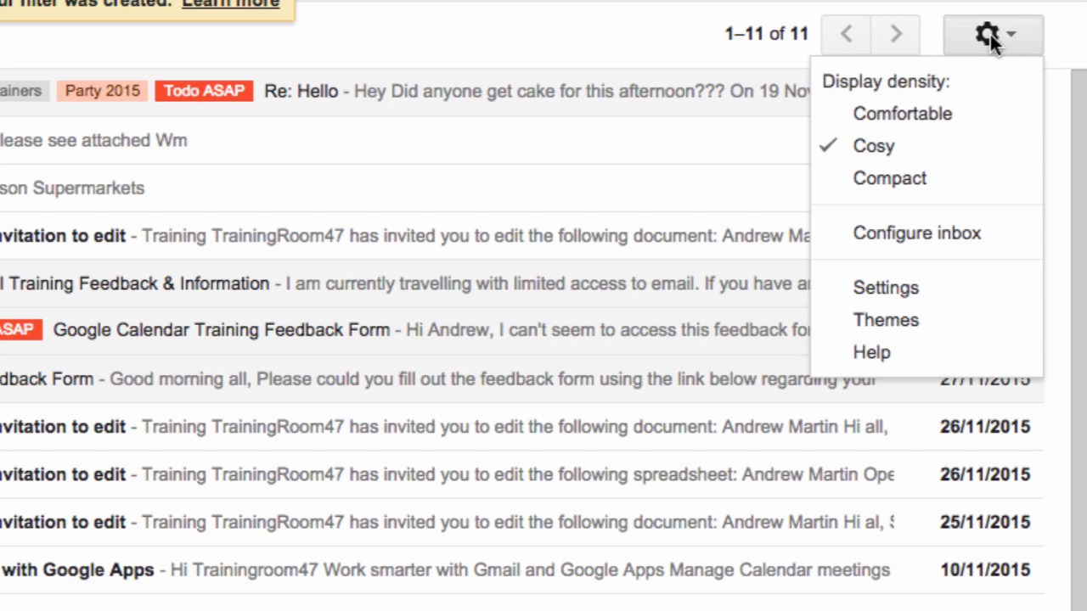
- Open Settings at the Filters and Blocked Addresses tab
{"action": "left_click", "coordinate": [936, 295]}
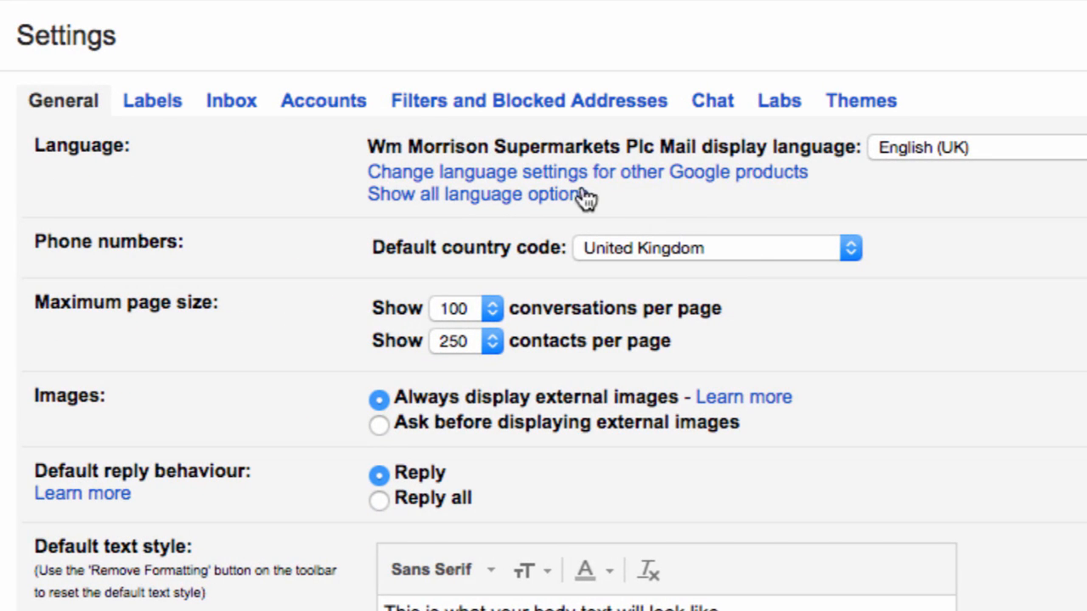
{"action": "left_click", "coordinate": [532, 111]}
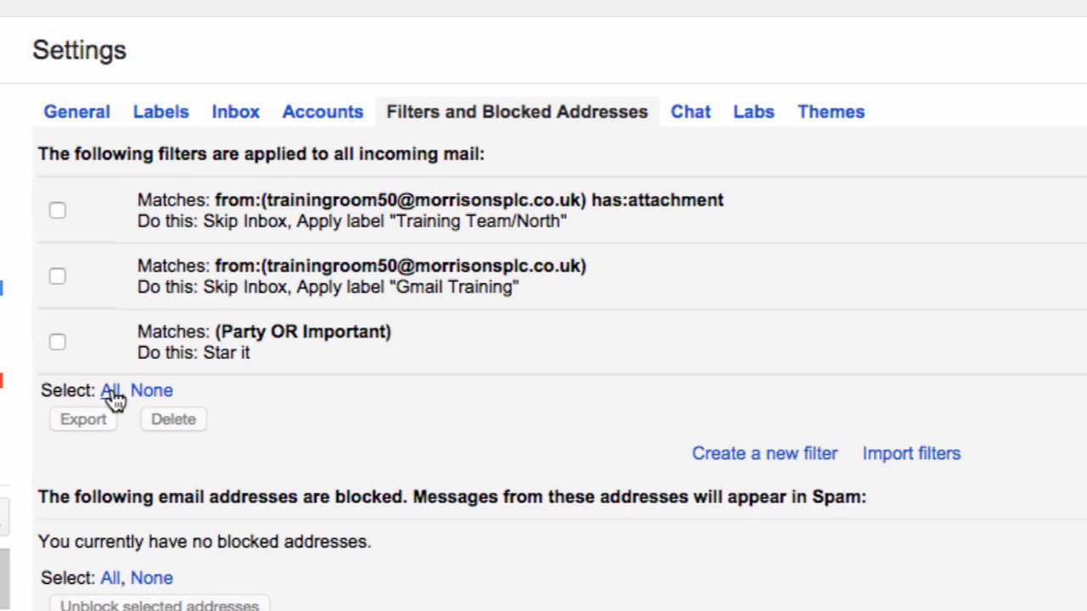
- Select all three saved filters and confirm their deletion
{"action": "left_click", "coordinate": [112, 392]}
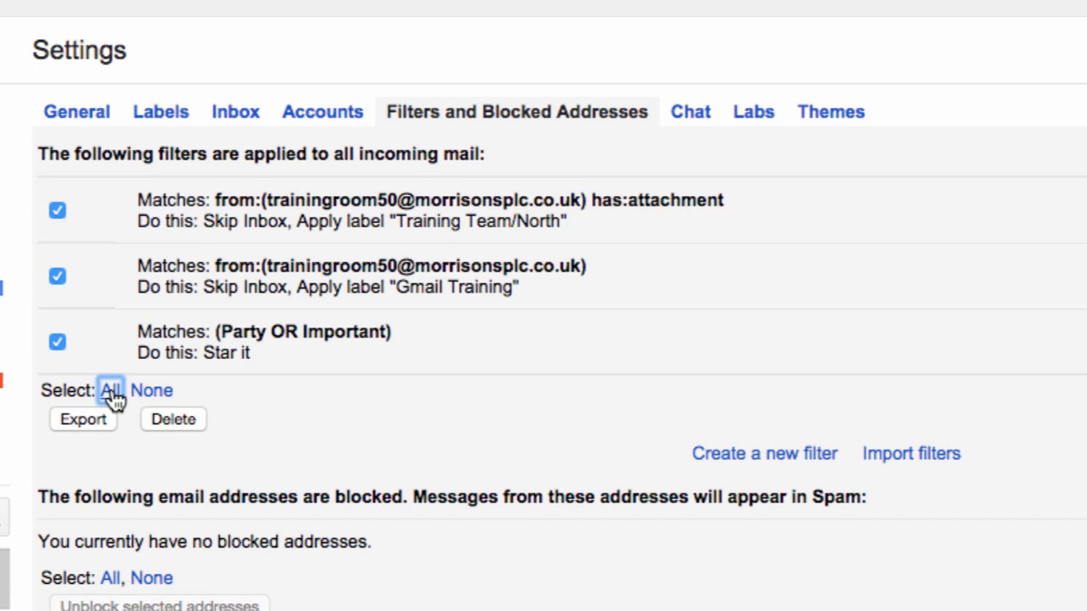
{"action": "left_click", "coordinate": [170, 421]}
{"action": "left_click", "coordinate": [430, 443]}
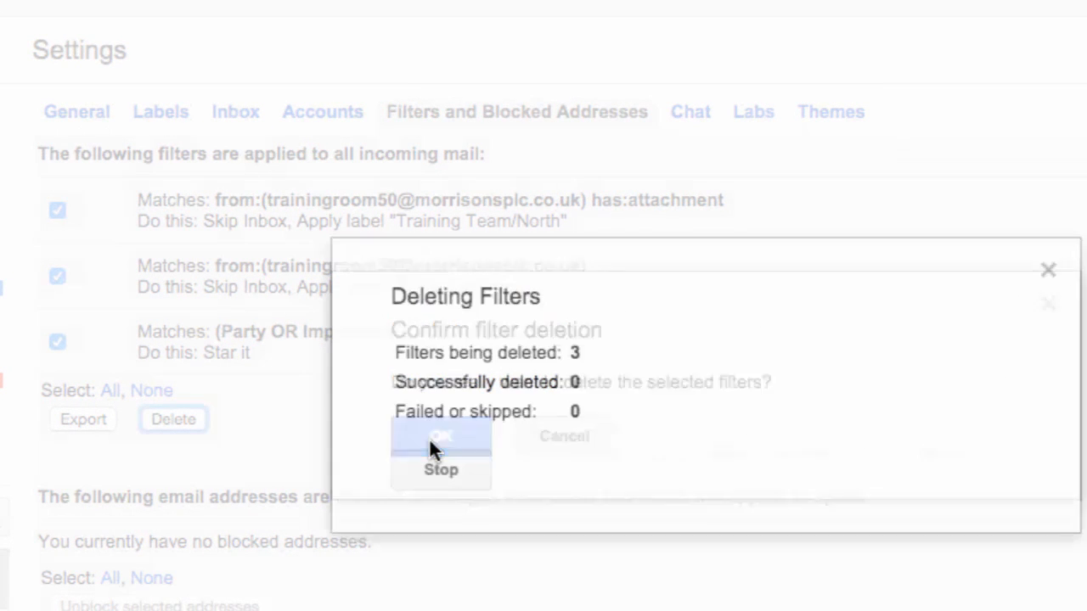